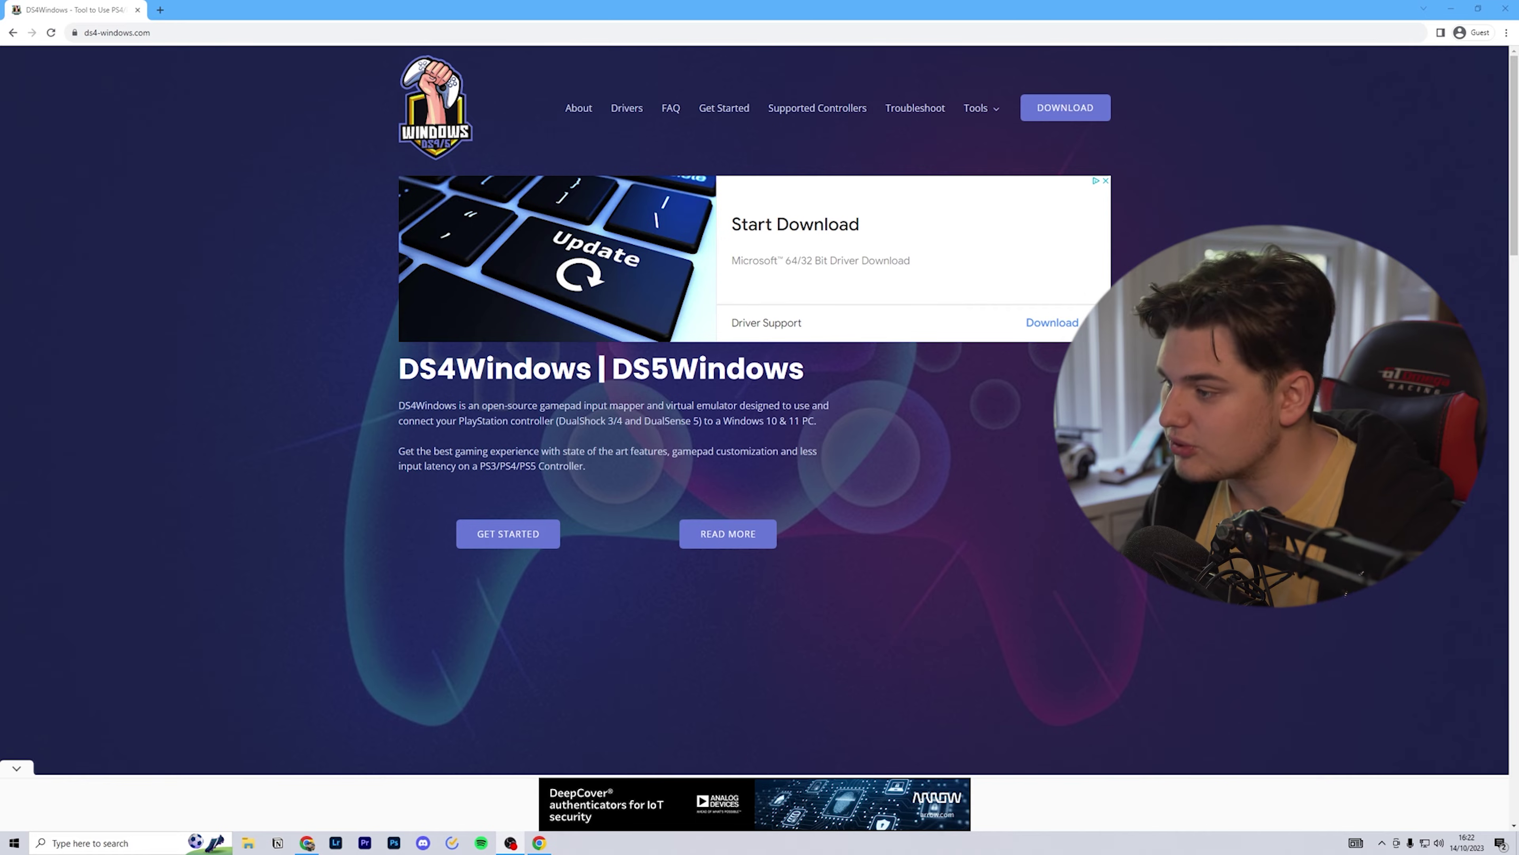
Go to the DS4Windows download page and highlight its created and last-updated dates
{"action": "scroll", "coordinate": [983, 363], "scroll_direction": "down", "scroll_amount": 6}
{"action": "scroll", "coordinate": [1068, 609], "scroll_direction": "up", "scroll_amount": 6}
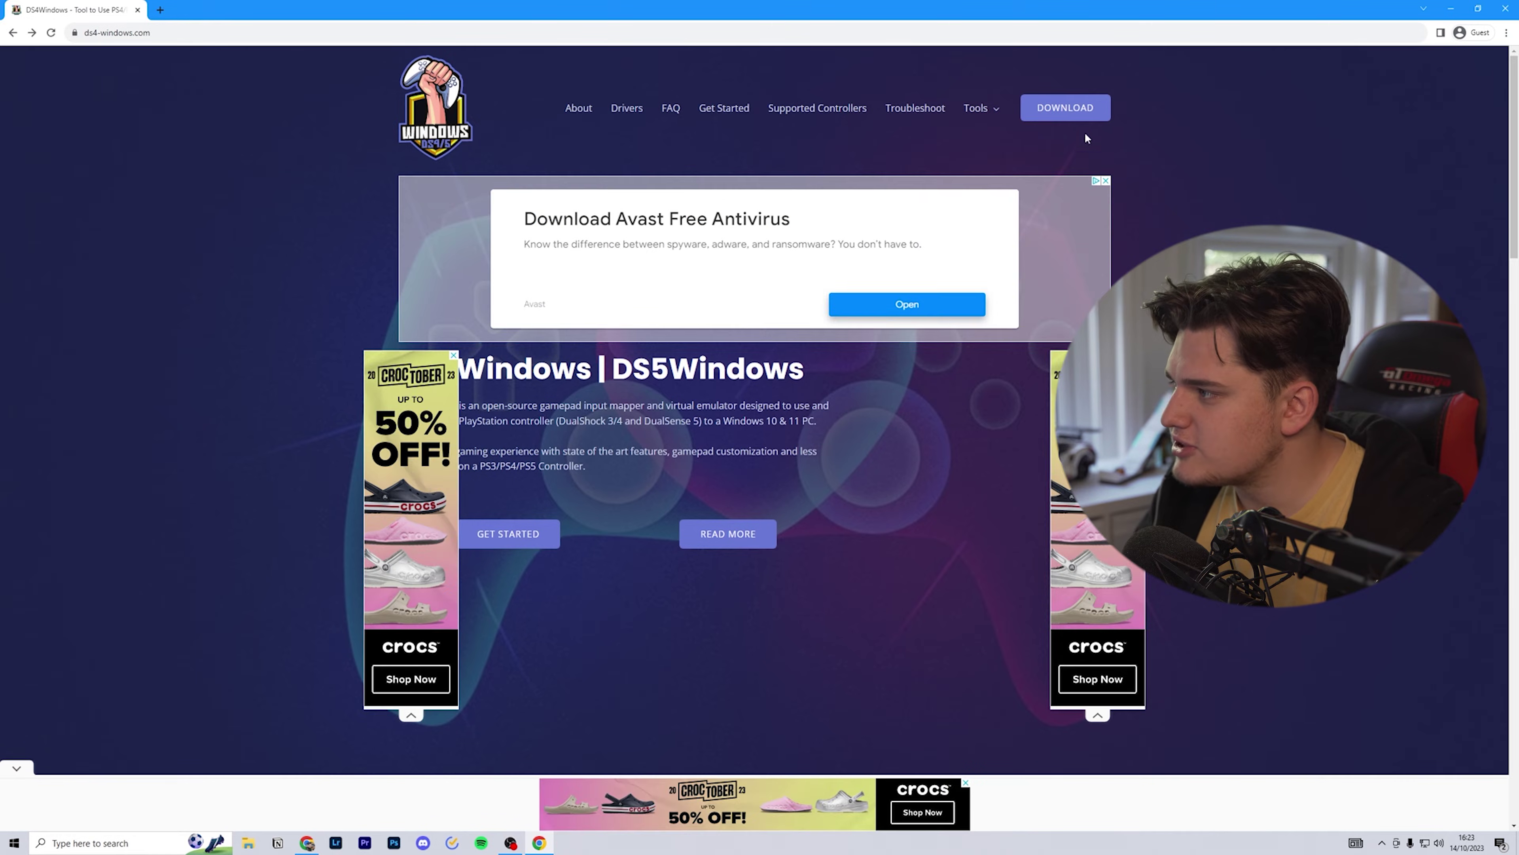
{"action": "left_click", "coordinate": [1076, 114]}
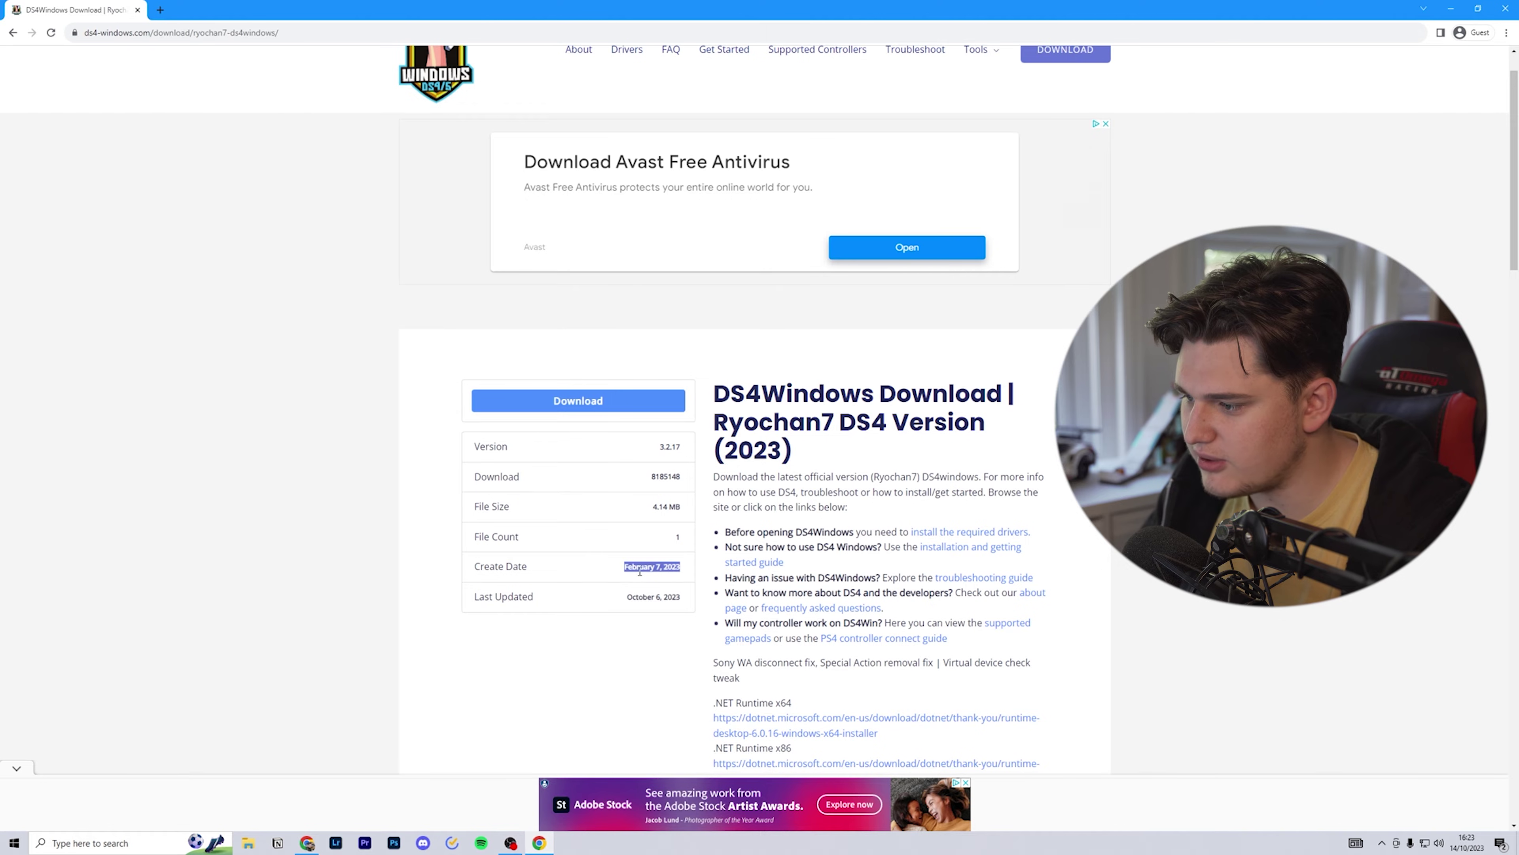
{"action": "left_click_drag", "start_coordinate": [606, 603], "coordinate": [667, 620]}
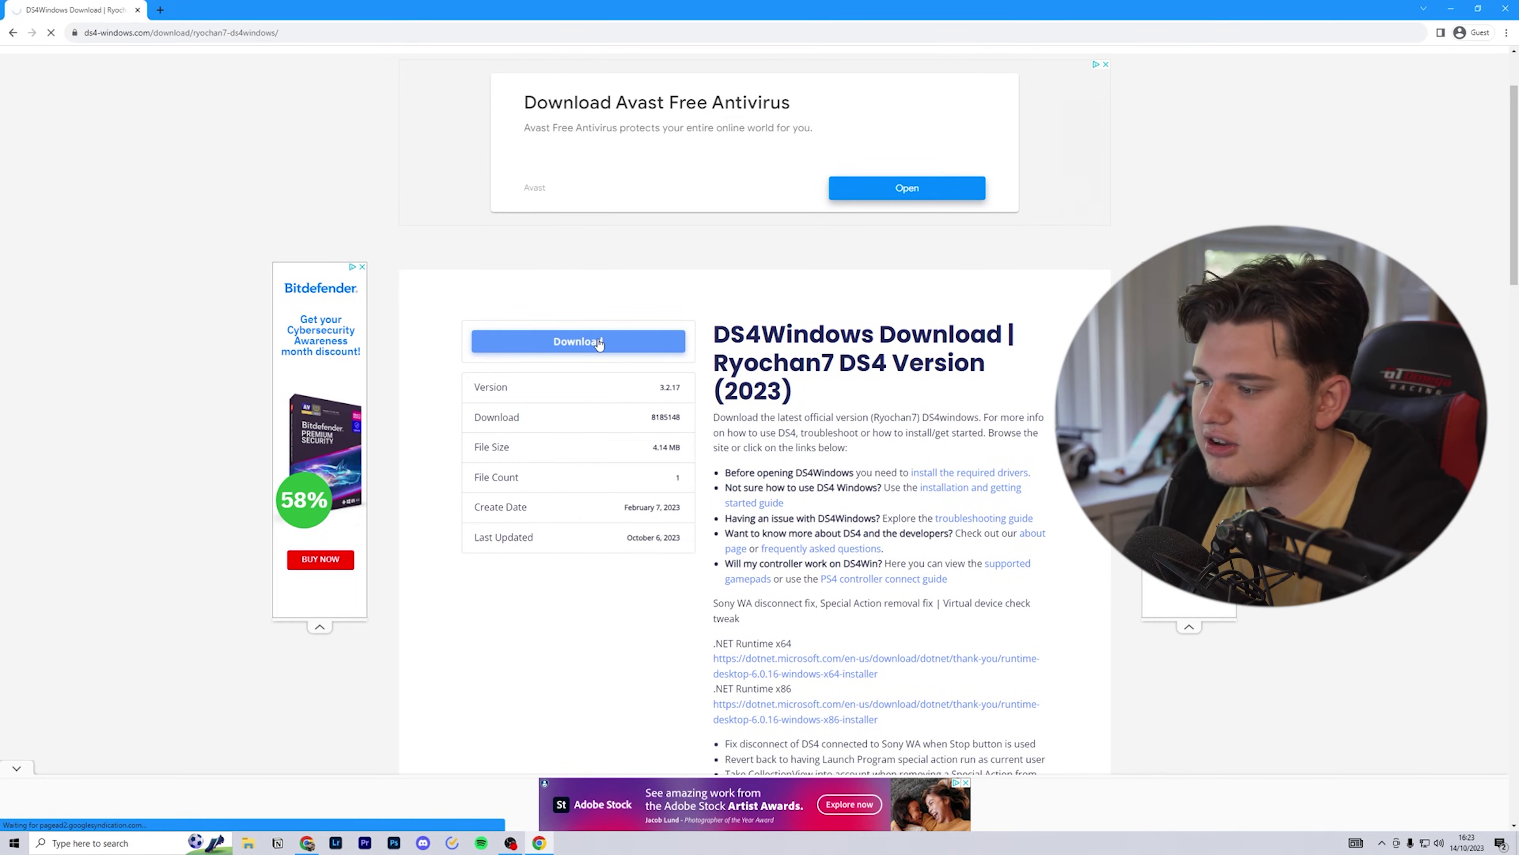
Save DS4Windows_3.2.17_x64.zip to the Desktop, confirm it finished downloading, and close the site window
{"action": "left_click", "coordinate": [599, 341]}
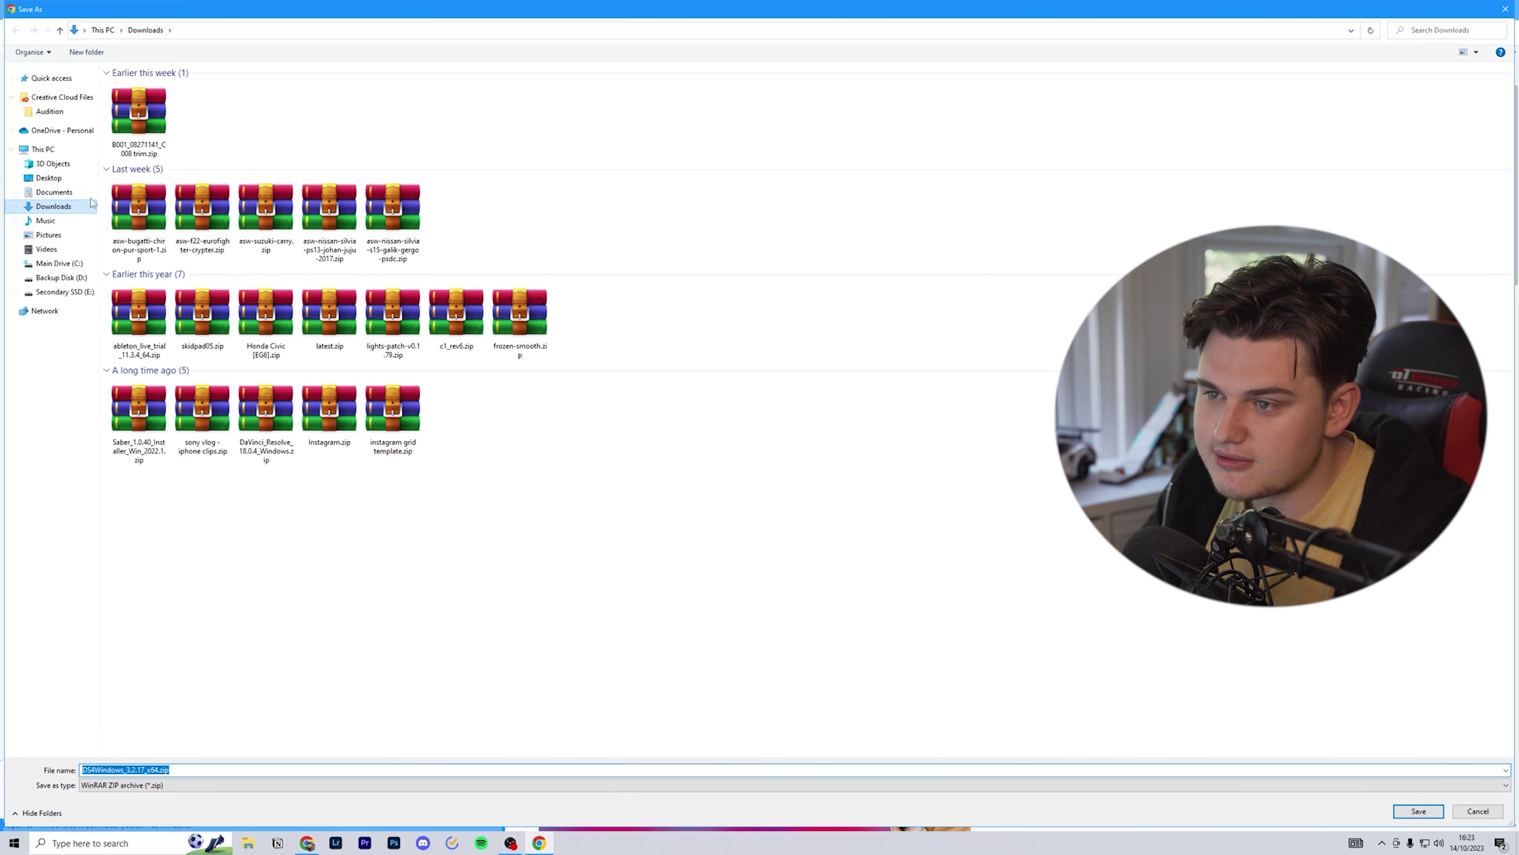
{"action": "left_click", "coordinate": [48, 178]}
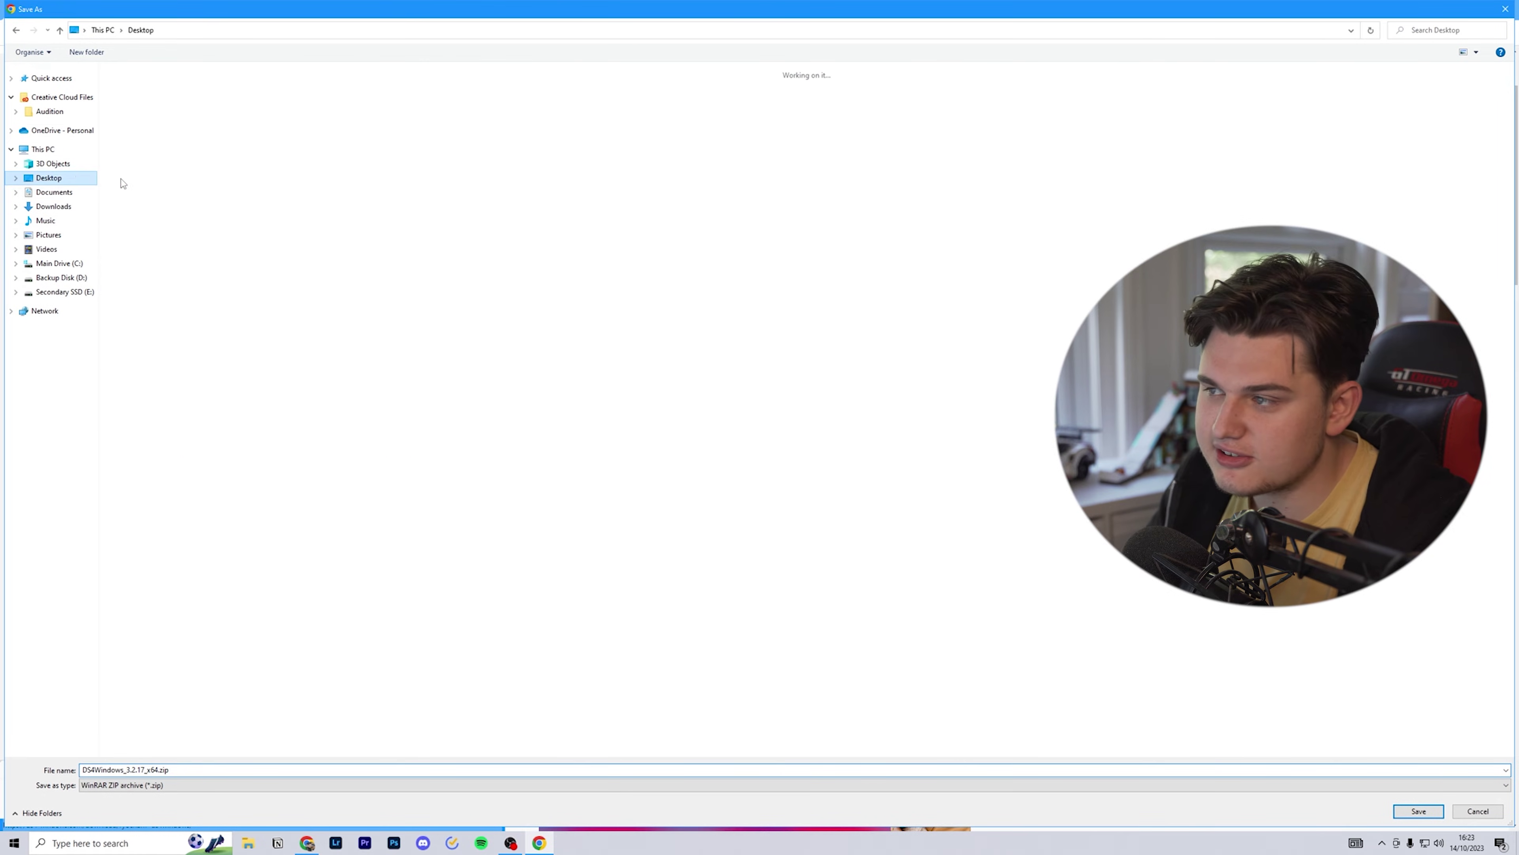
{"action": "left_click", "coordinate": [1419, 812]}
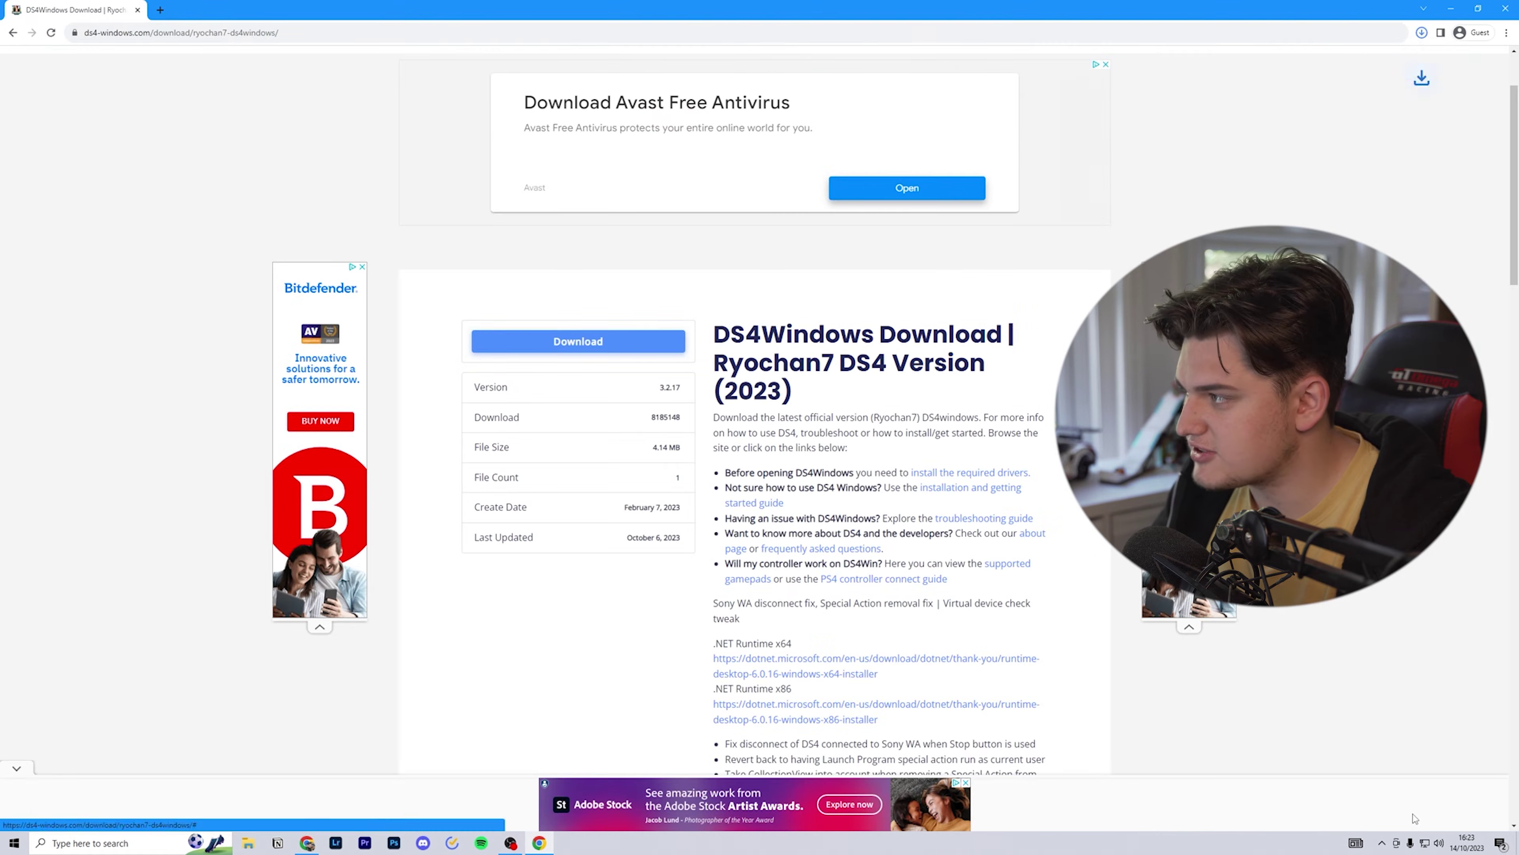
{"action": "left_click", "coordinate": [1422, 34]}
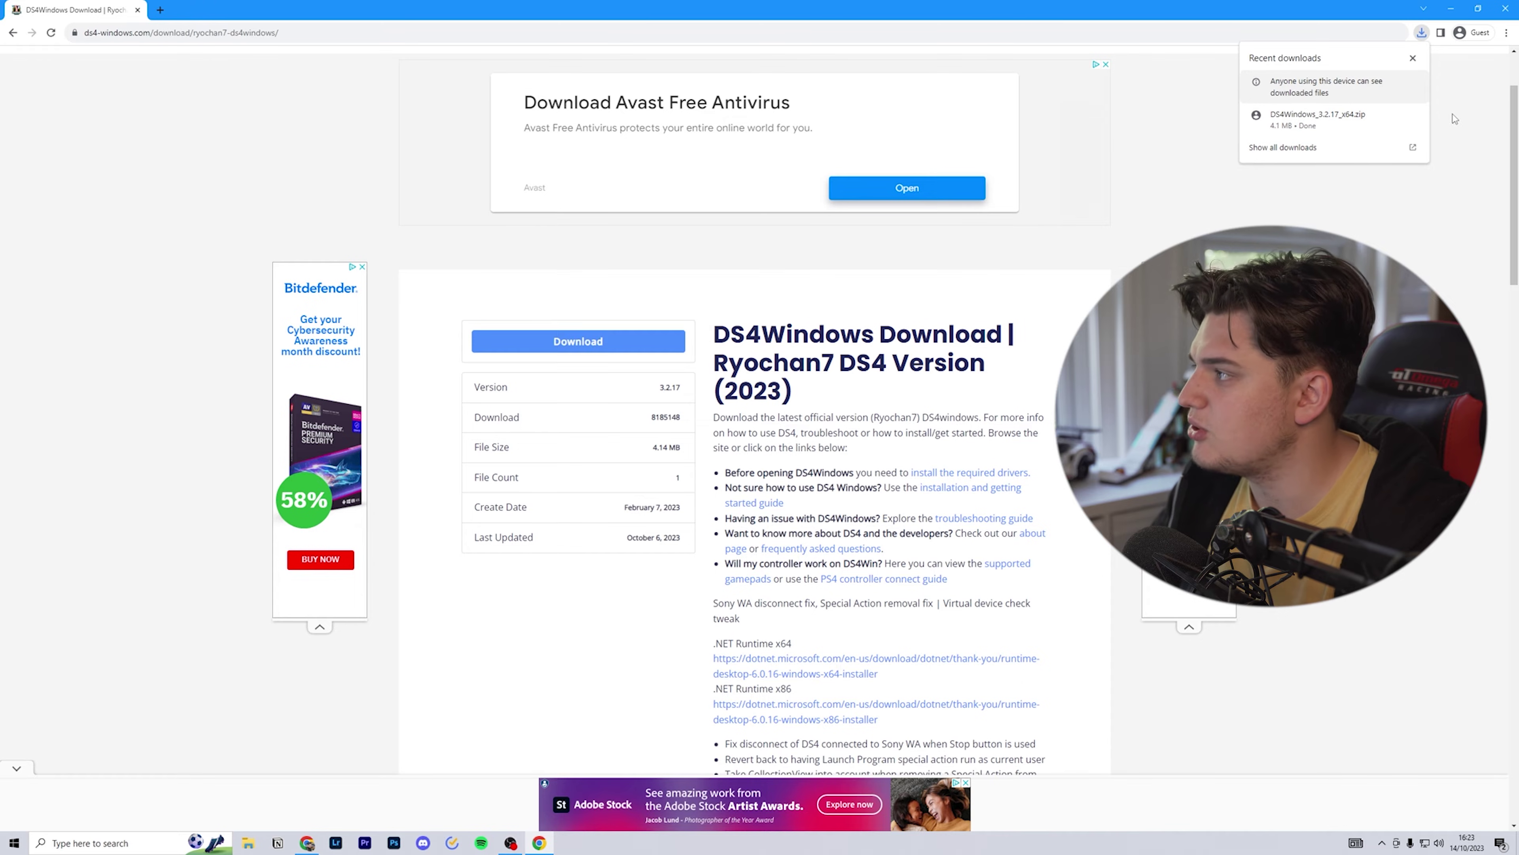
{"action": "left_click", "coordinate": [1506, 8]}
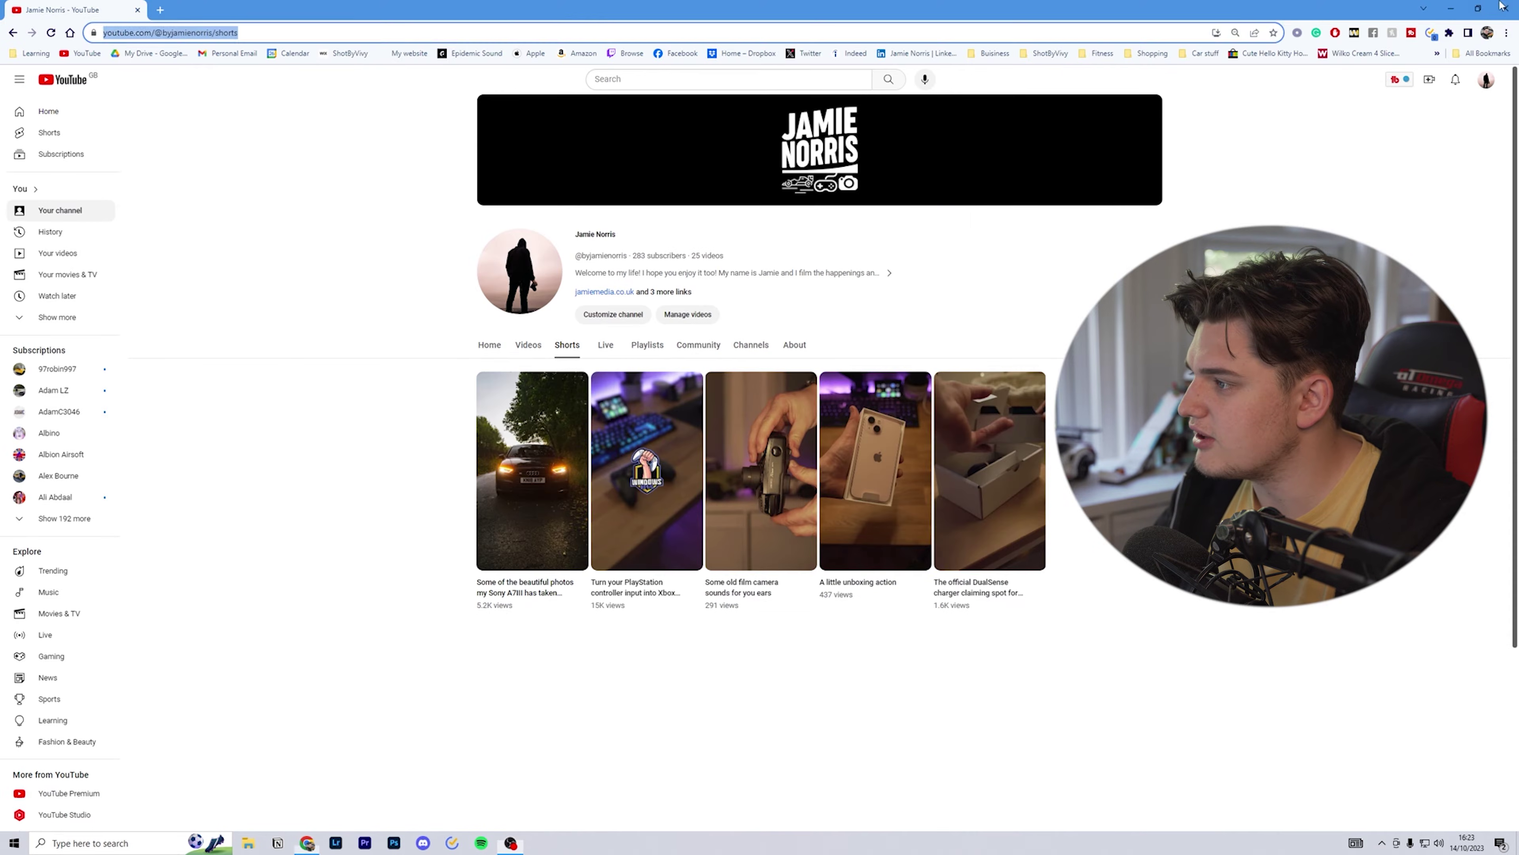
Extract the DS4Windows folder from the zip in WinRAR onto the desktop
{"action": "left_click", "coordinate": [1451, 9]}
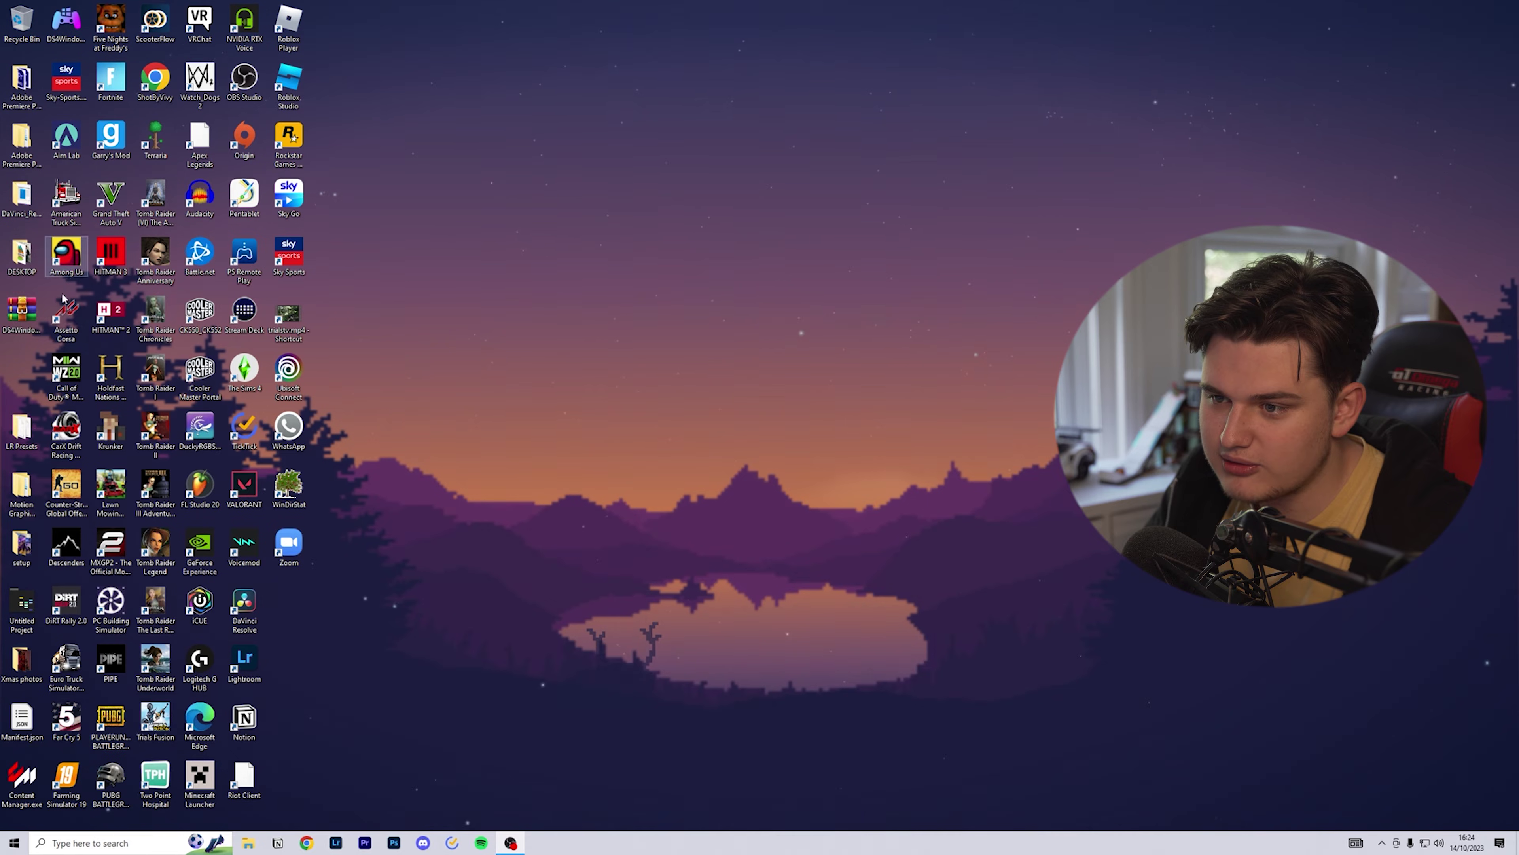
{"action": "left_click_drag", "start_coordinate": [21, 312], "coordinate": [591, 259]}
{"action": "double_click", "coordinate": [596, 265]}
{"action": "left_click", "coordinate": [930, 465]}
{"action": "left_click_drag", "start_coordinate": [931, 466], "coordinate": [991, 180]}
{"action": "left_click", "coordinate": [1316, 356]}
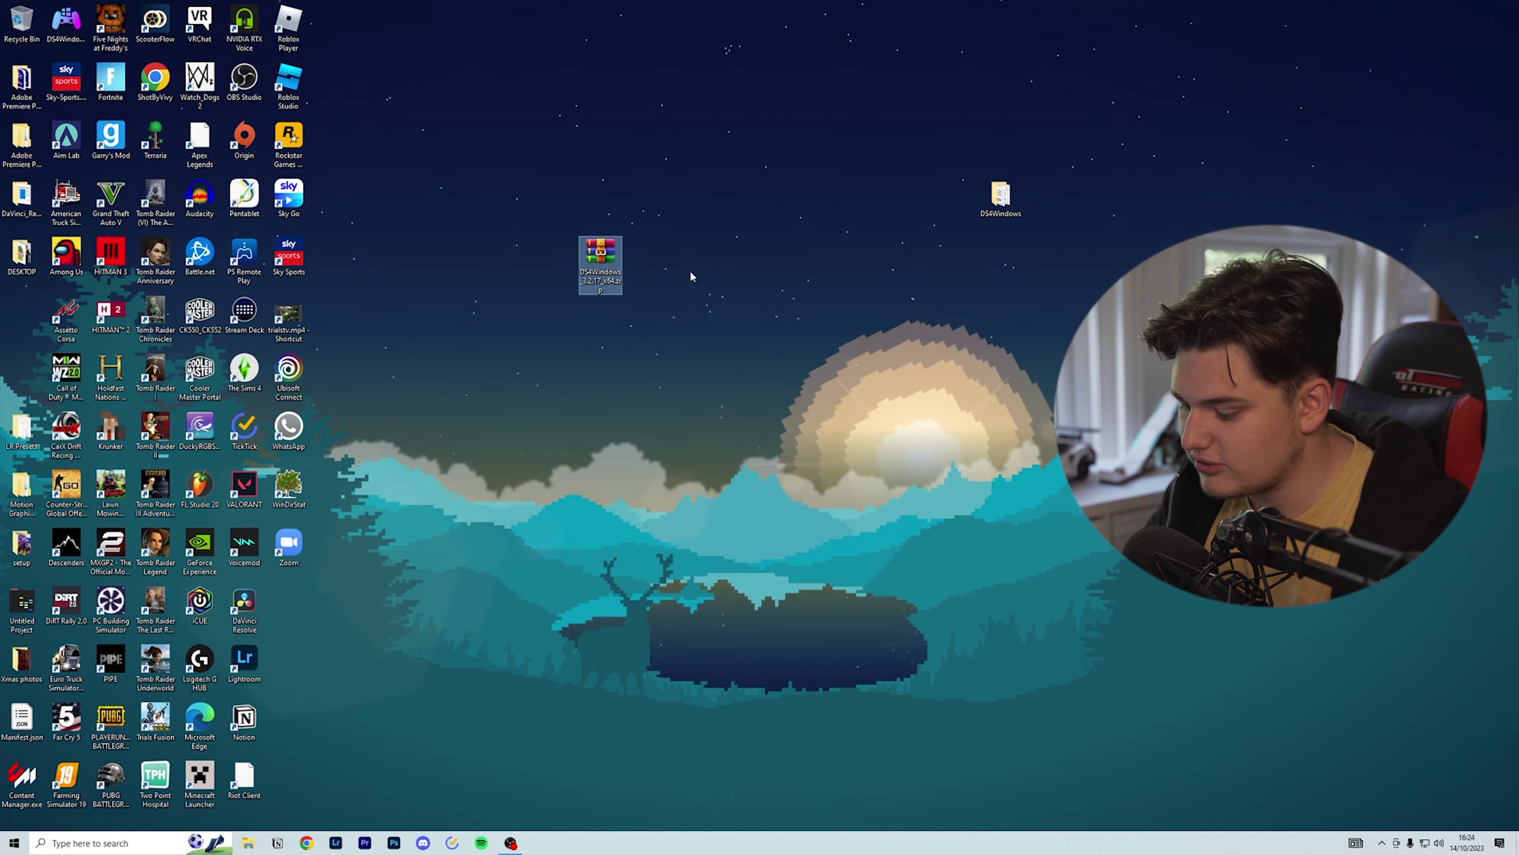
Tidy the desktop icons and open the DS4Windows folder with DS4Windows.exe selected
{"action": "left_click_drag", "start_coordinate": [64, 299], "coordinate": [64, 301]}
{"action": "left_click_drag", "start_coordinate": [1000, 195], "coordinate": [914, 143]}
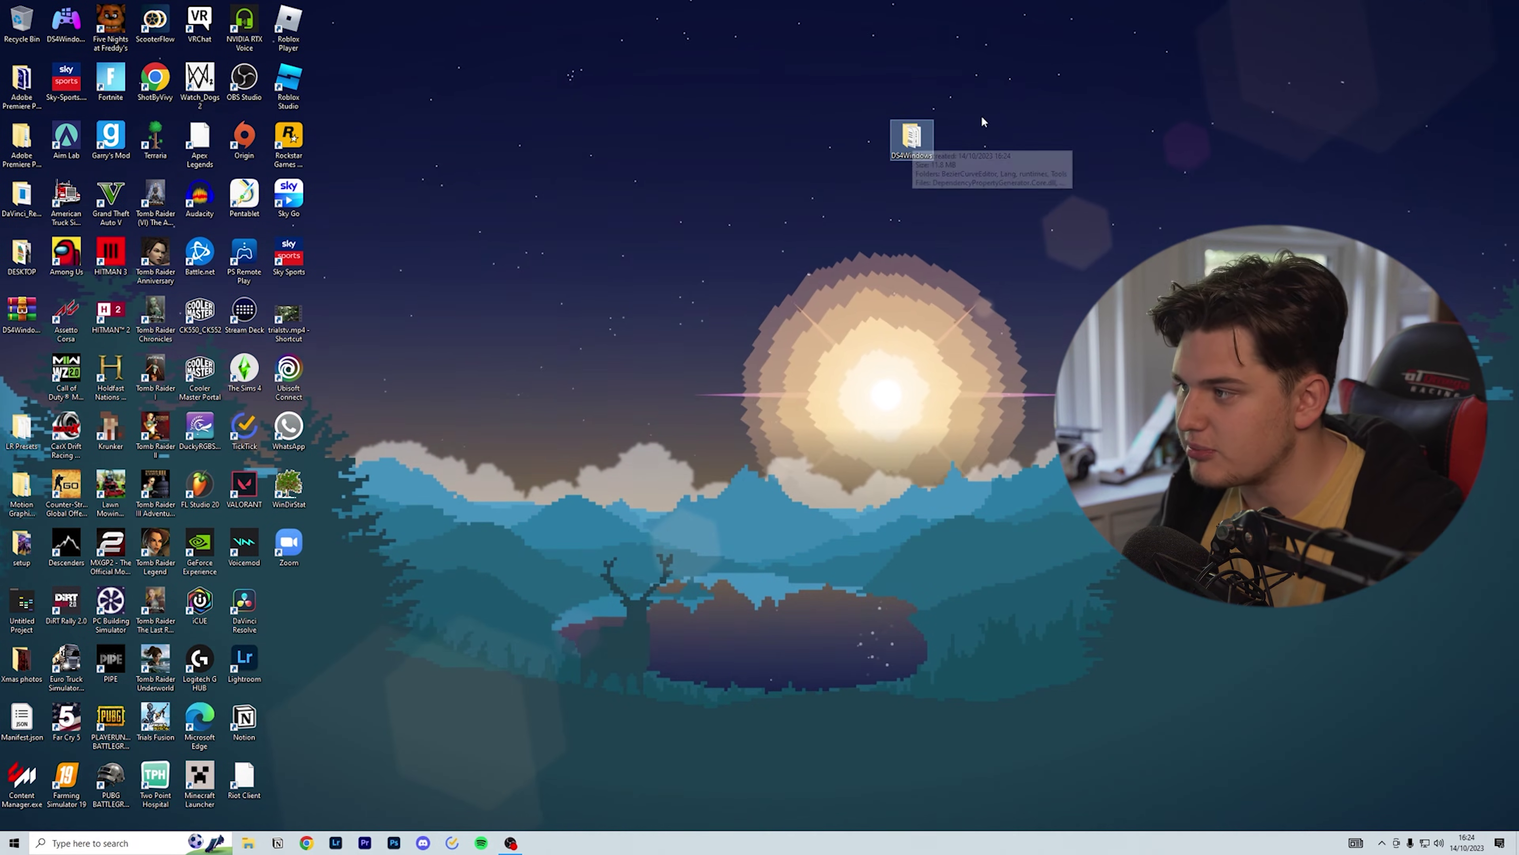
{"action": "double_click", "coordinate": [914, 139]}
{"action": "left_click_drag", "start_coordinate": [687, 171], "coordinate": [707, 160]}
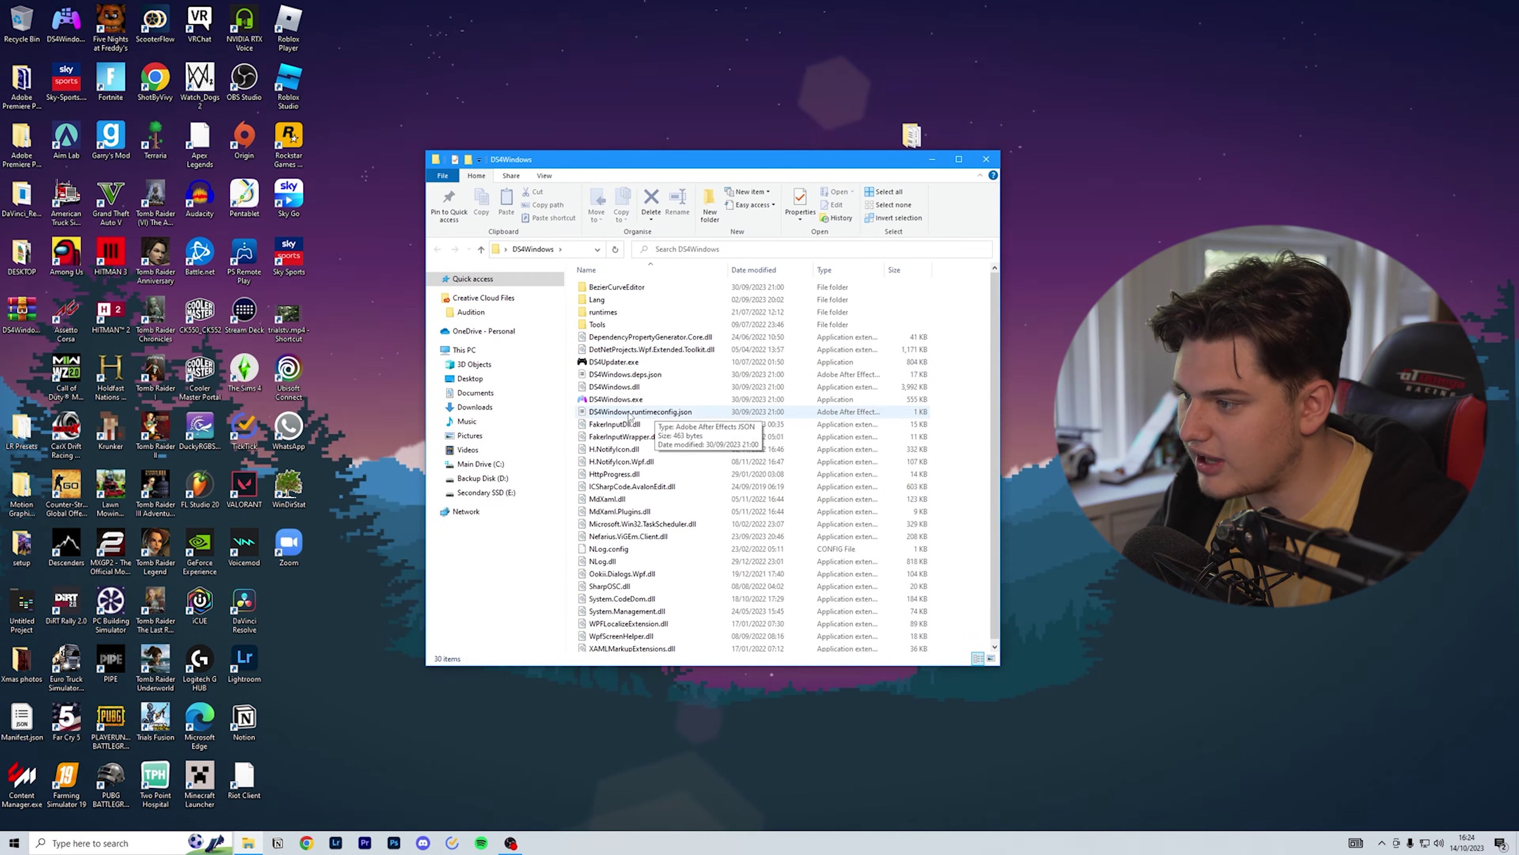
{"action": "left_click", "coordinate": [616, 399]}
{"action": "left_click_drag", "start_coordinate": [719, 161], "coordinate": [605, 151]}
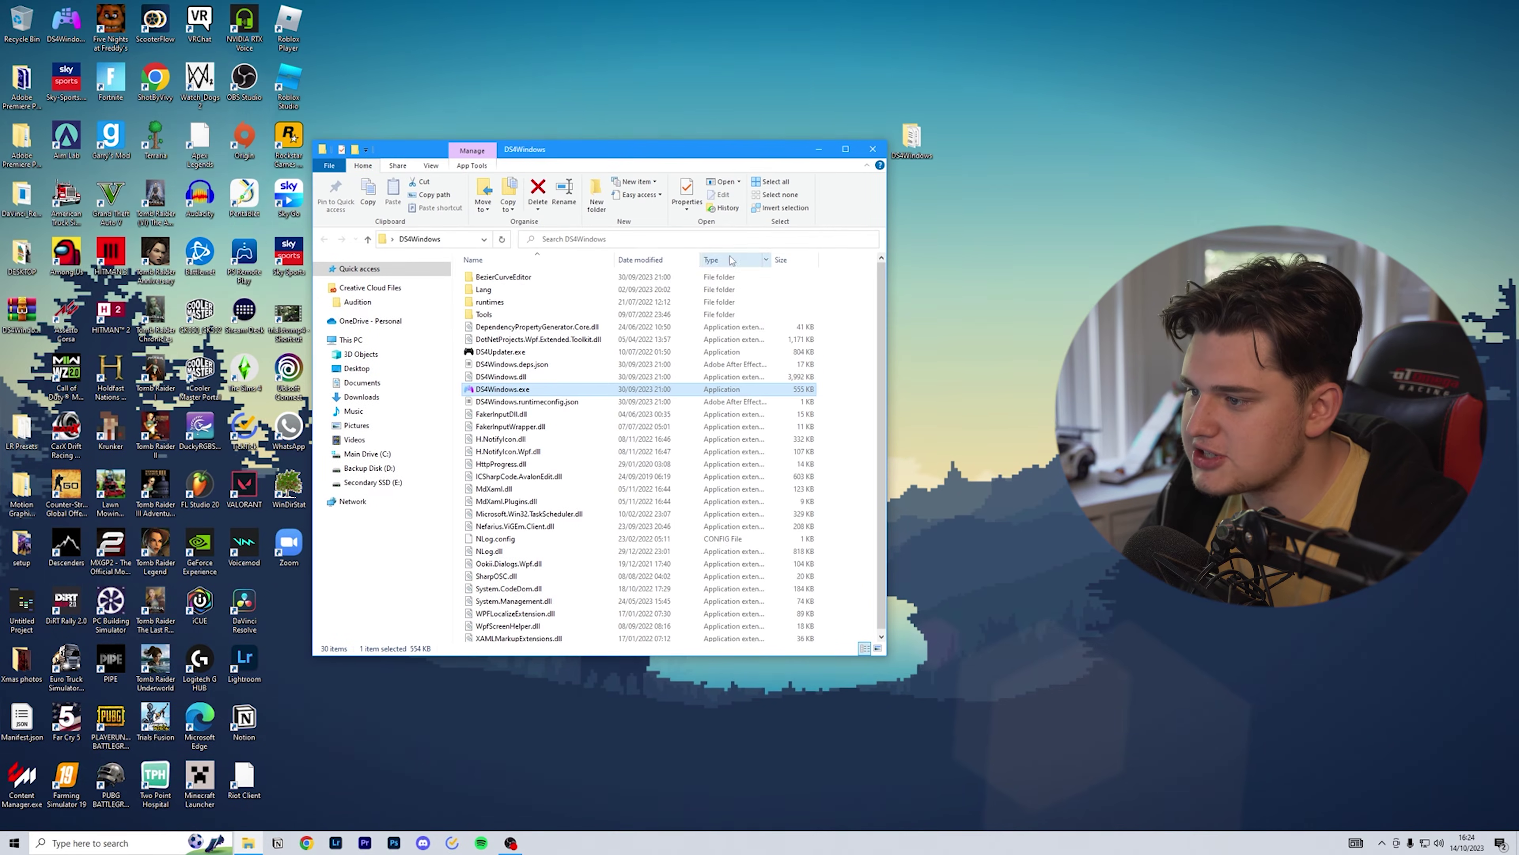
Launch DS4Windows.exe, save its settings to the Program Folder, and dismiss the first-launch notice
{"action": "double_click", "coordinate": [542, 390]}
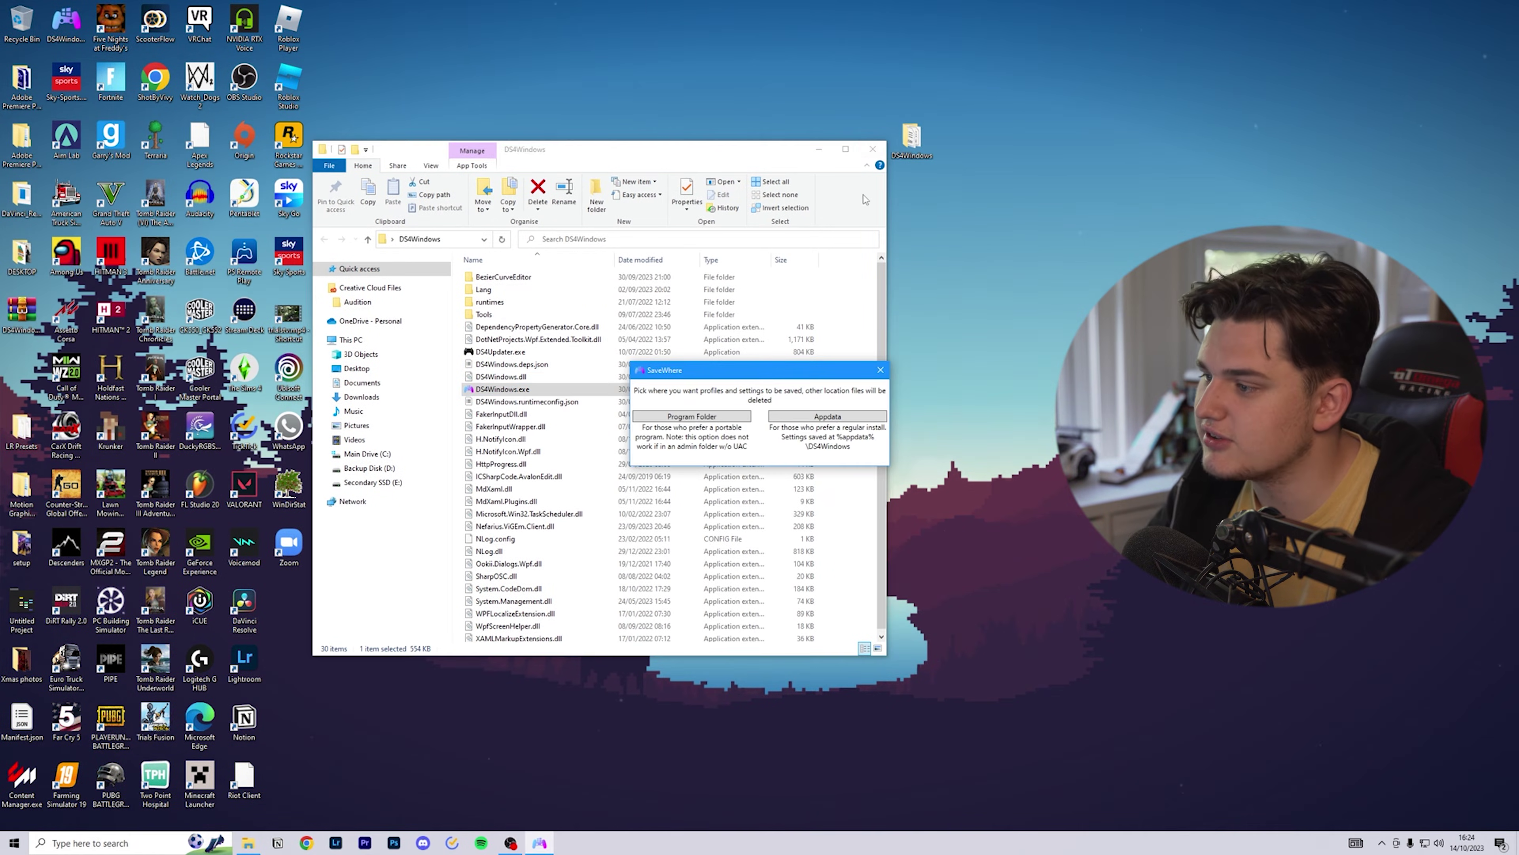
{"action": "left_click", "coordinate": [873, 149]}
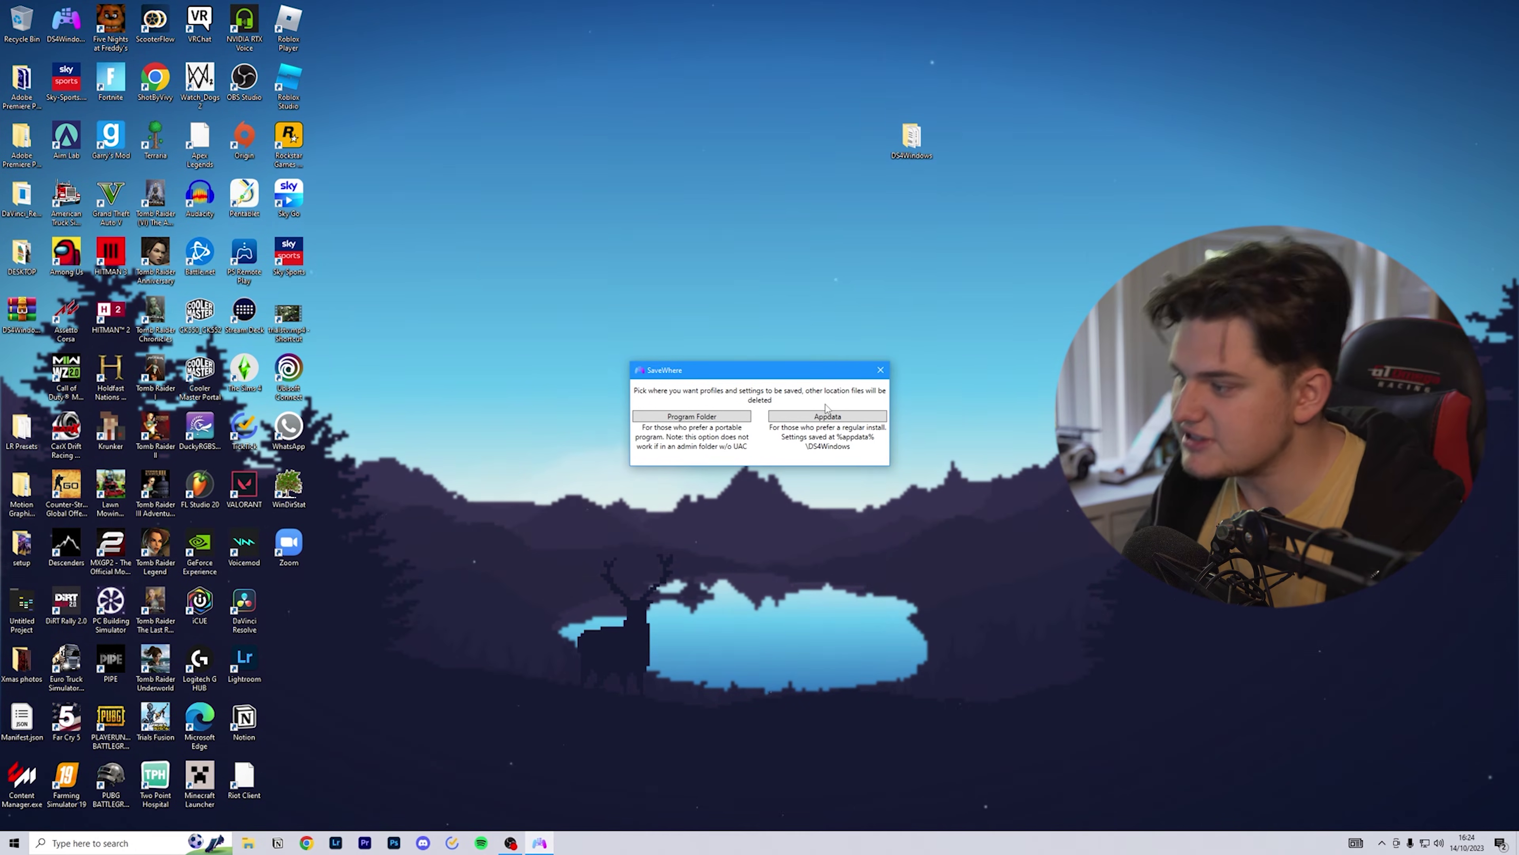
{"action": "left_click", "coordinate": [720, 418]}
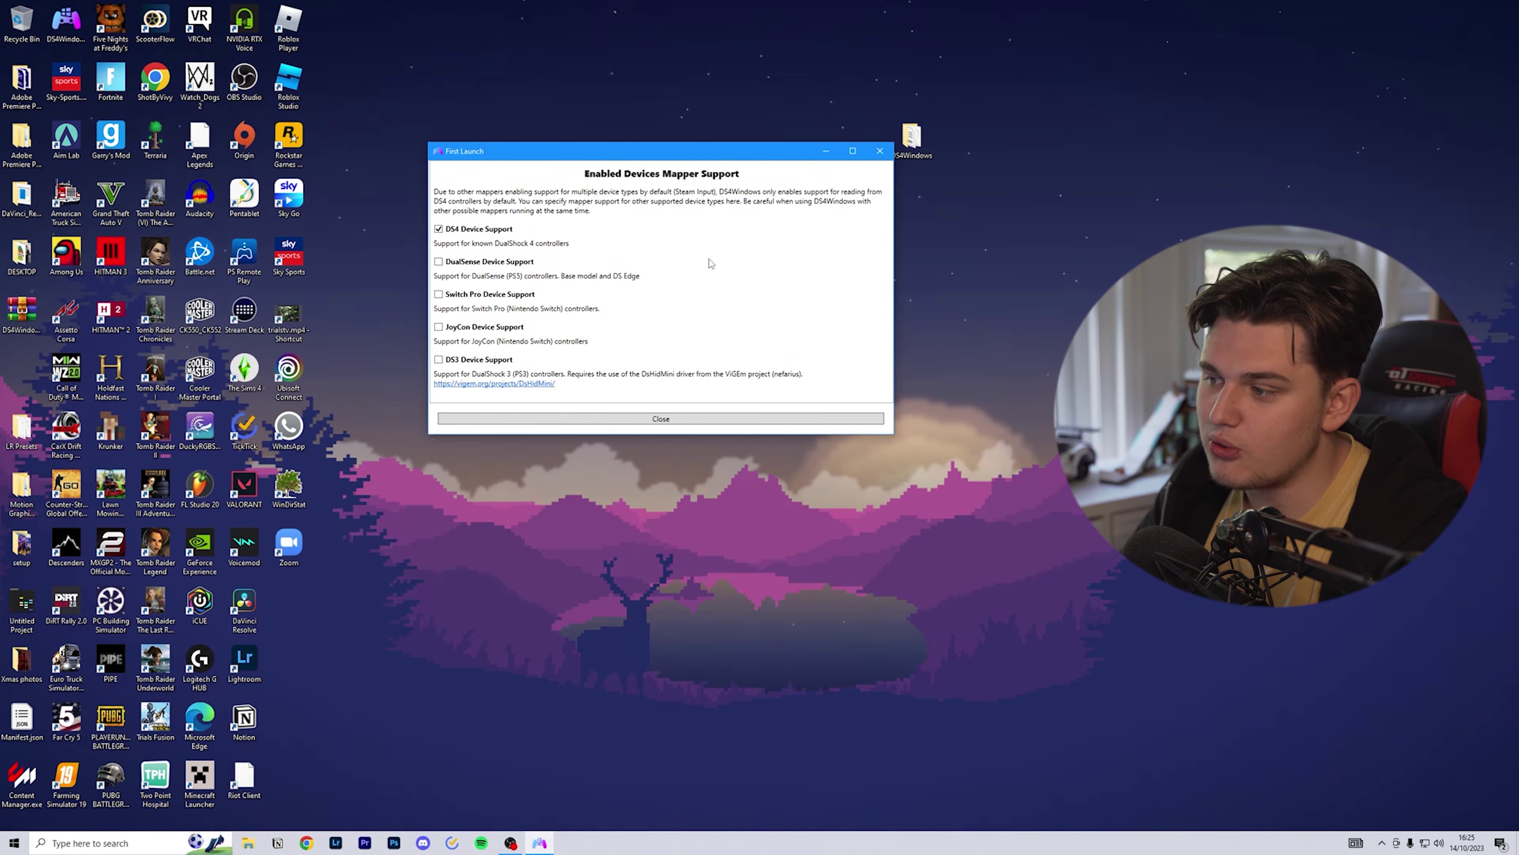
{"action": "left_click", "coordinate": [669, 421]}
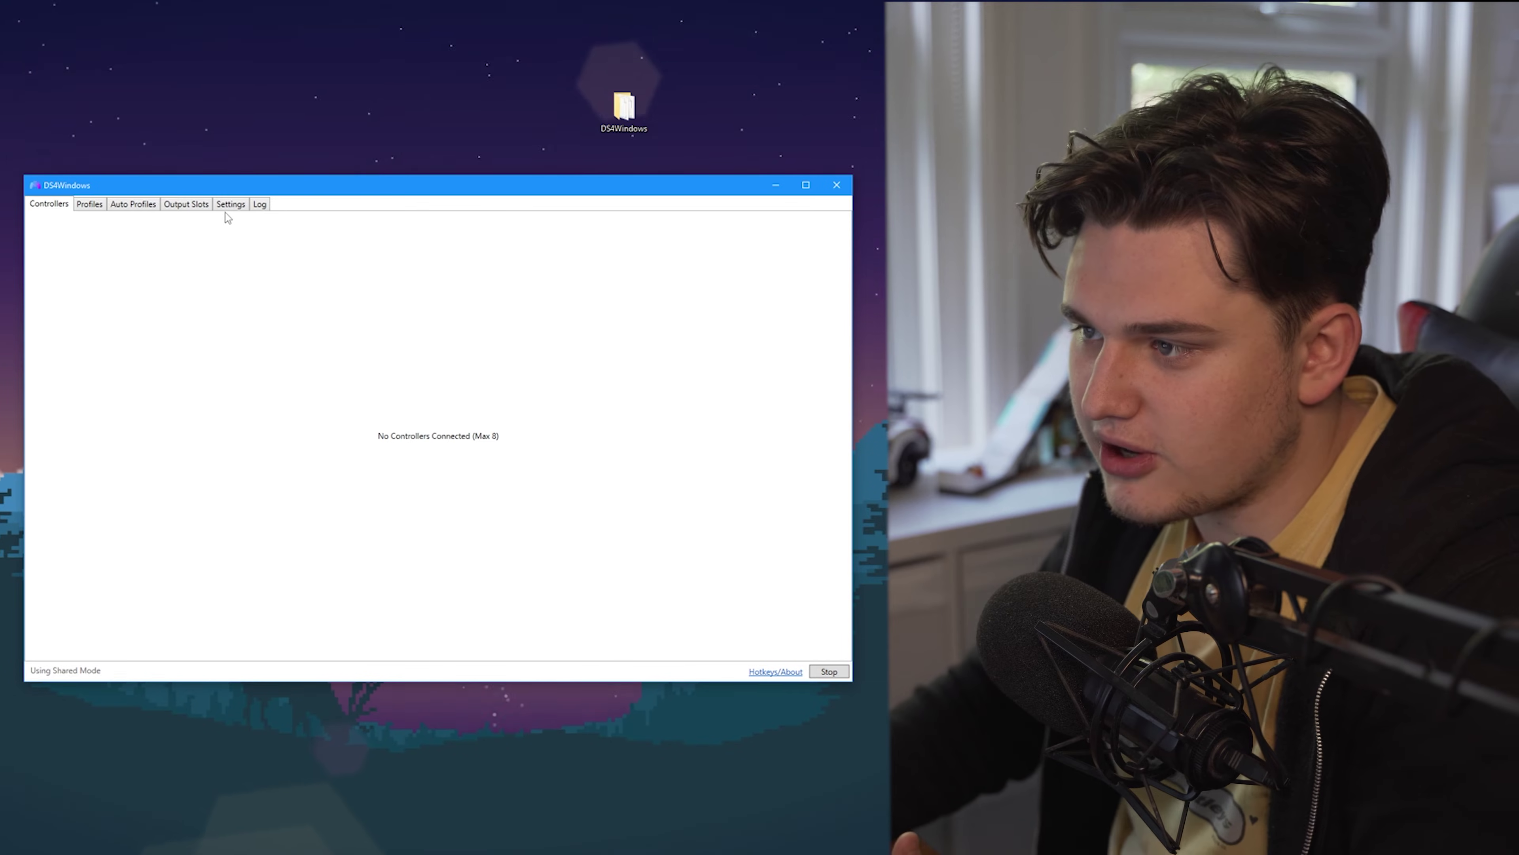
Switch DS4Windows to its Settings tab
{"action": "left_click", "coordinate": [229, 206]}
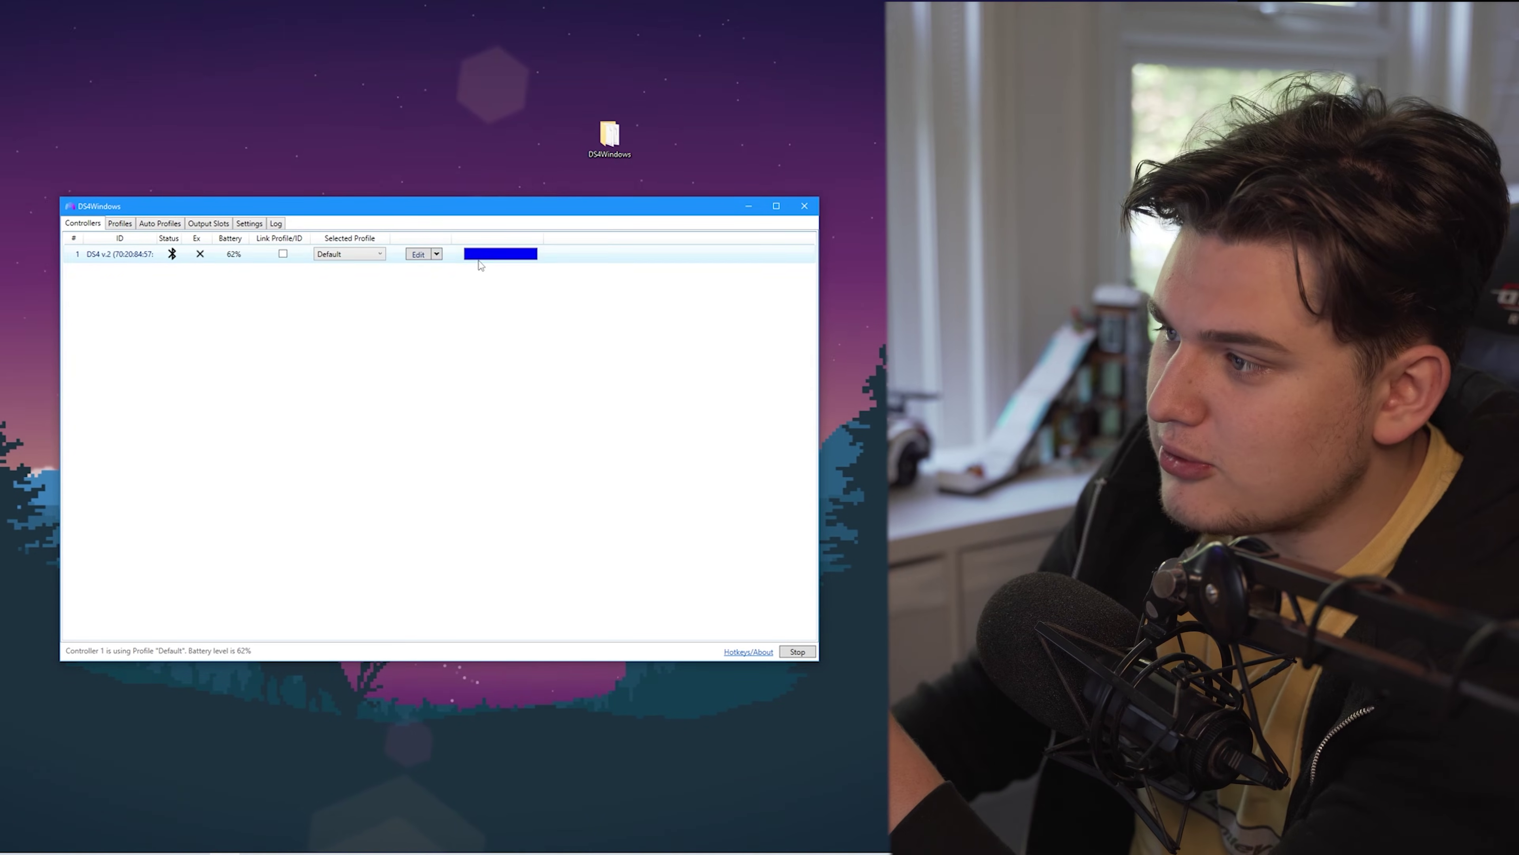
Choose Use Custom Color for the light bar and pick purple
{"action": "left_click", "coordinate": [486, 255]}
{"action": "left_click", "coordinate": [447, 275]}
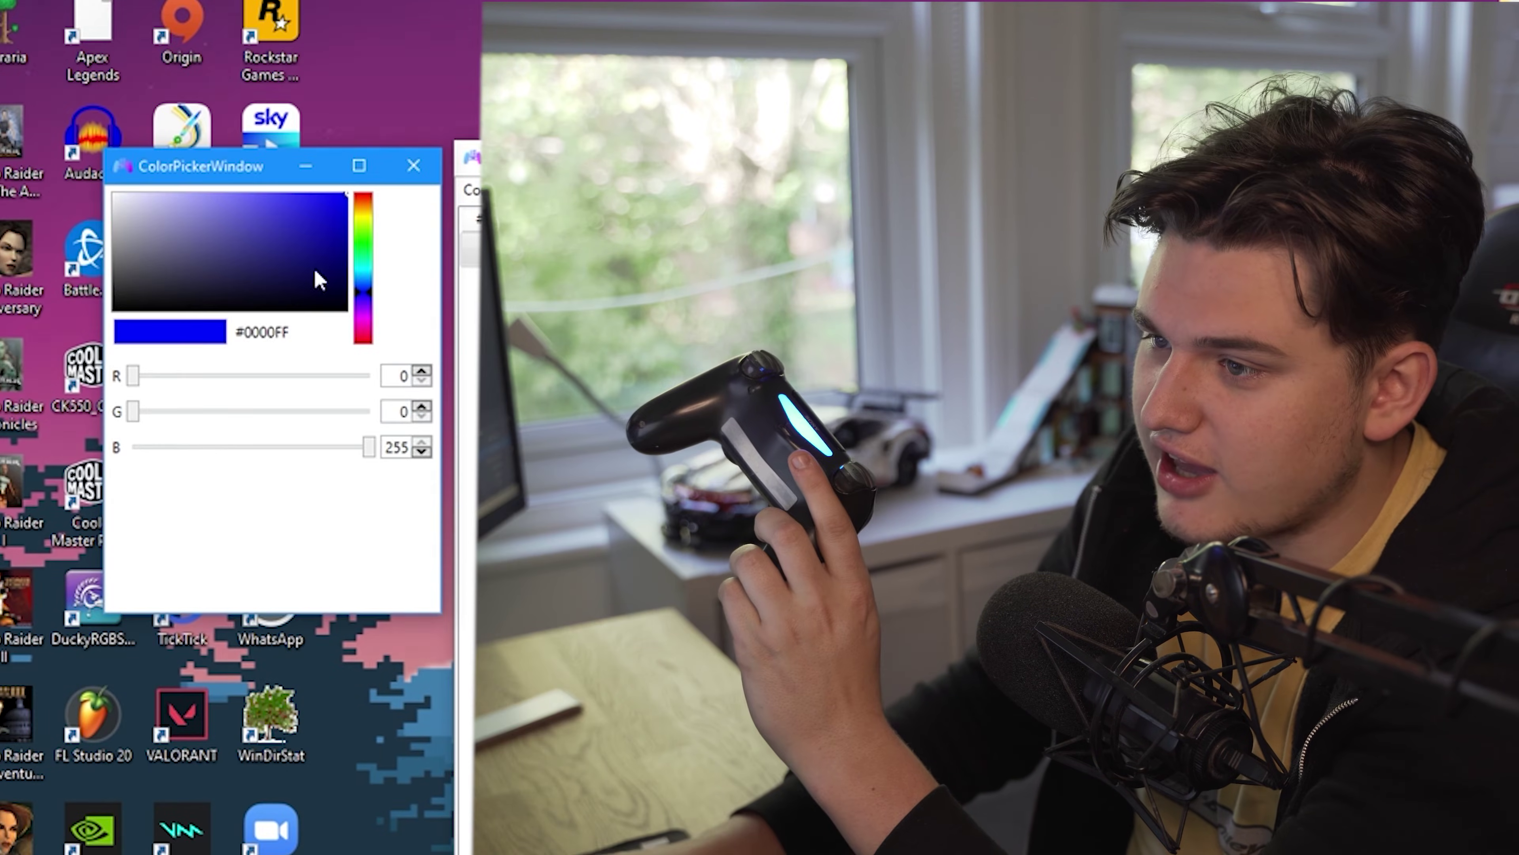
{"action": "mouse_move", "coordinate": [363, 282]}
{"action": "left_mouse_down"}
{"action": "mouse_move", "coordinate": [359, 232]}
{"action": "mouse_move", "coordinate": [363, 331]}
{"action": "mouse_move", "coordinate": [368, 311]}
{"action": "left_mouse_up"}
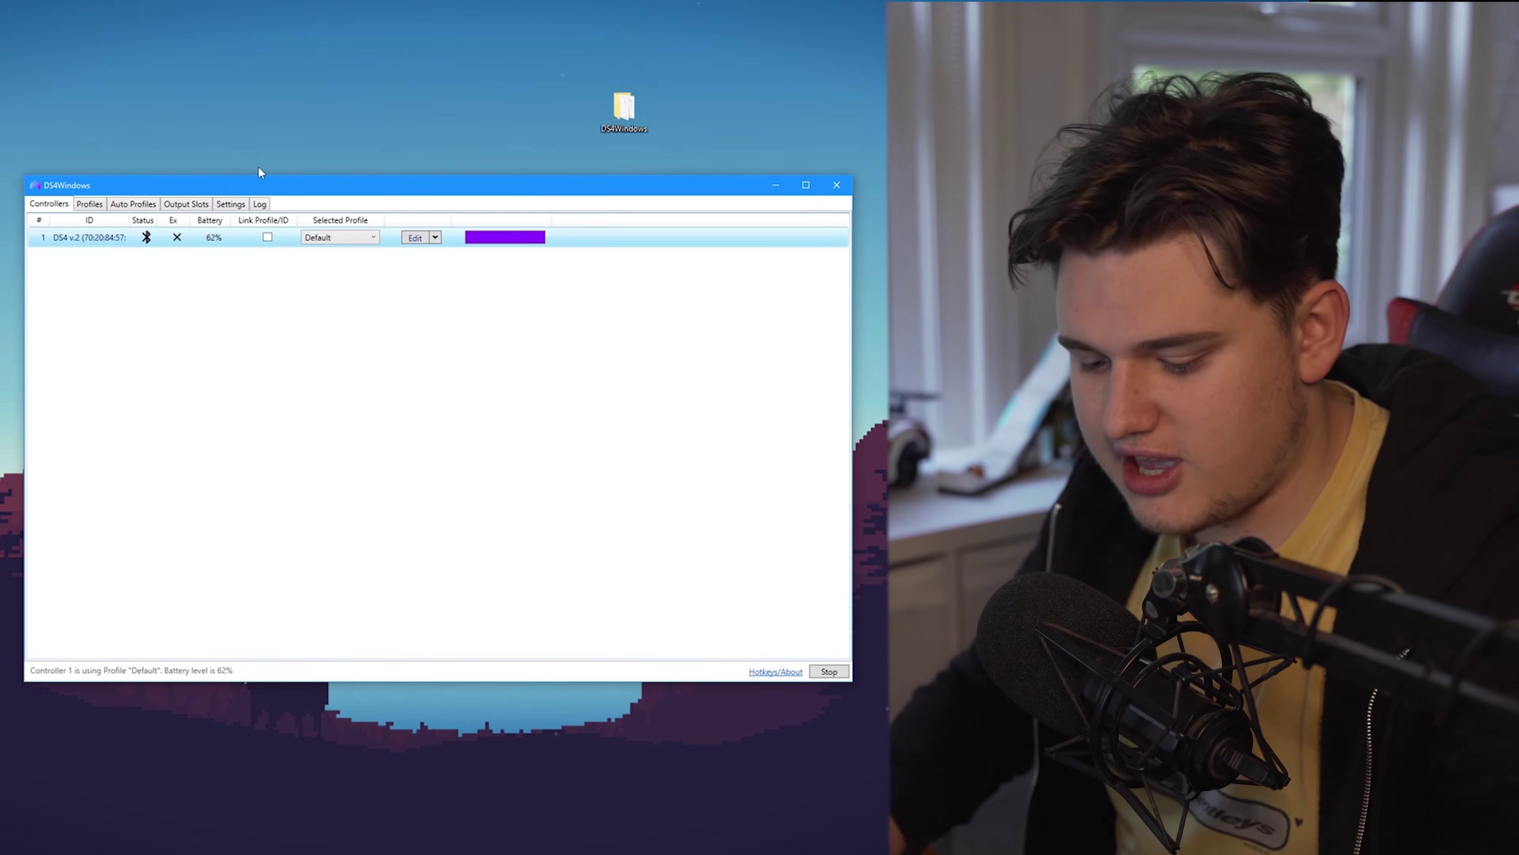
Launch Forza Horizon 5 and leave the controller layout without saving changes
{"action": "key", "text": "super"}
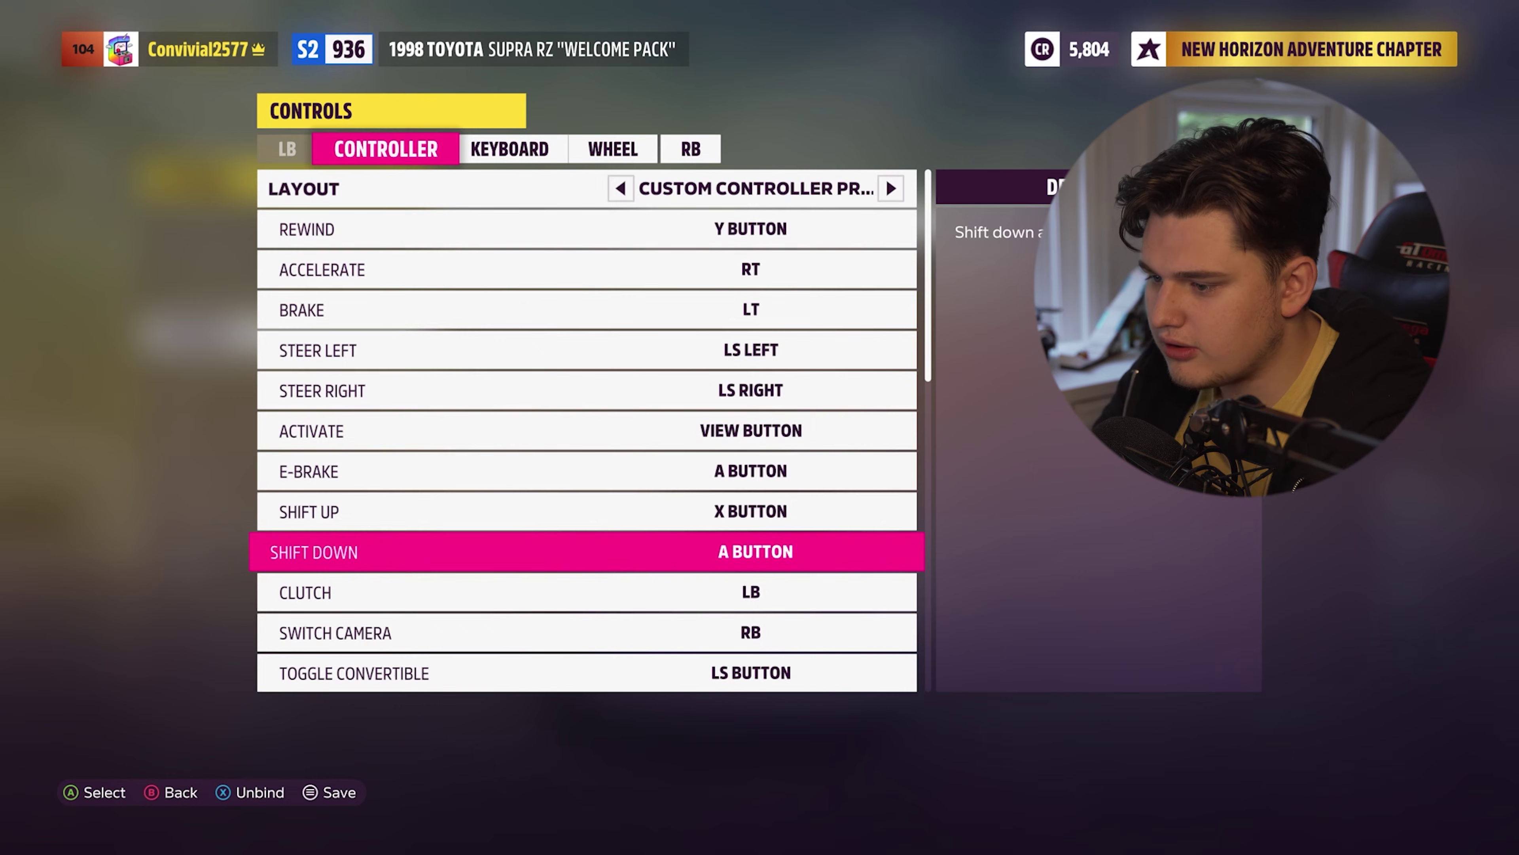
{"action": "key", "text": "Down"}
{"action": "key", "text": "Up"}
{"action": "key", "text": "Up"}
{"action": "key", "text": "Up"}
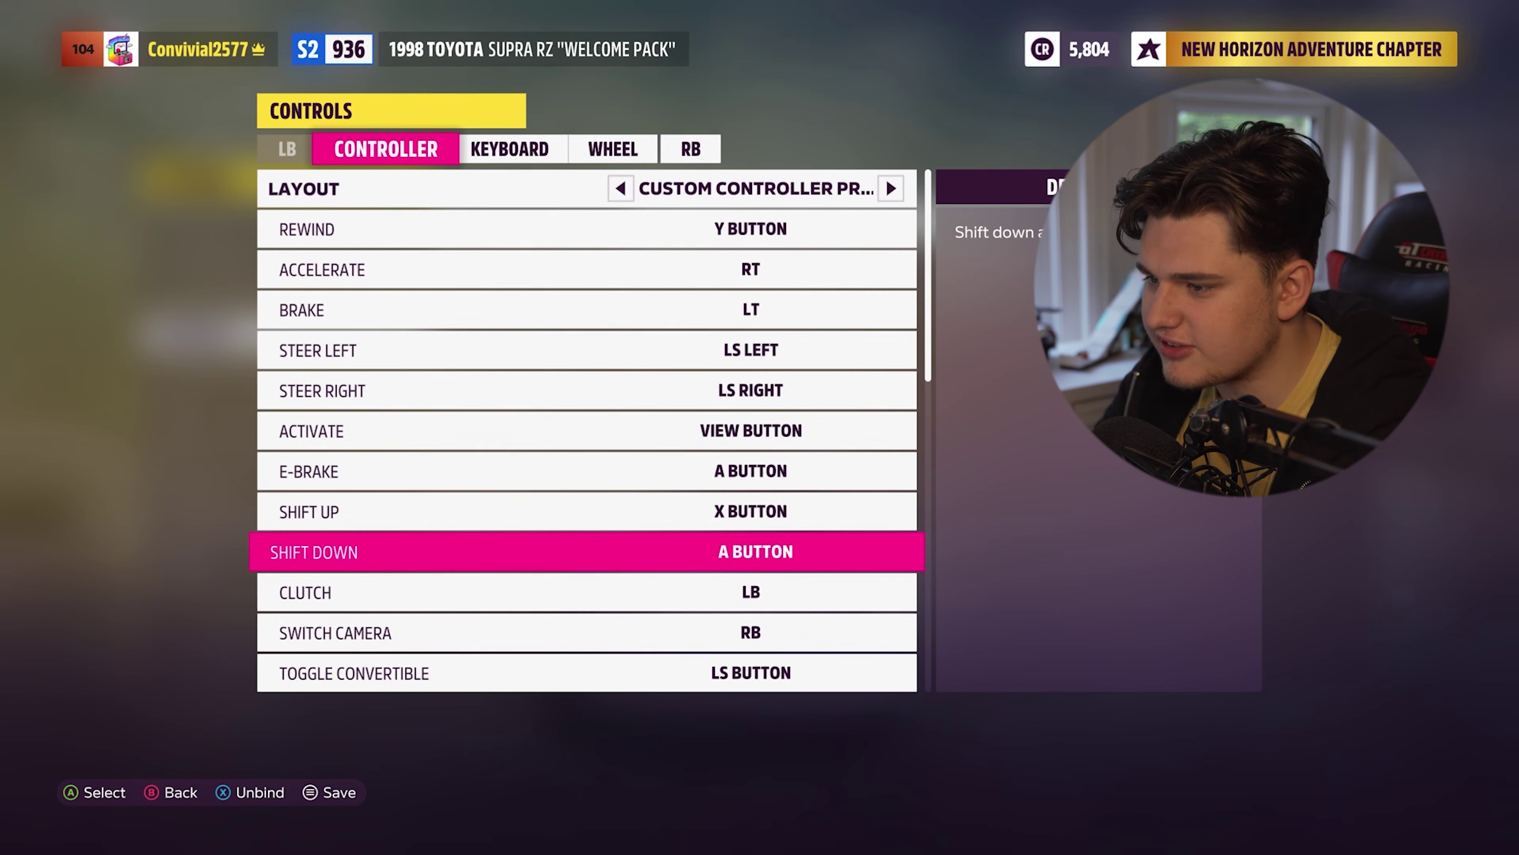
{"action": "key", "text": "Escape"}
{"action": "key", "text": "Return"}
Close the settings and pause menus and accelerate the Supra into the Drift Run
{"action": "key", "text": "Escape"}
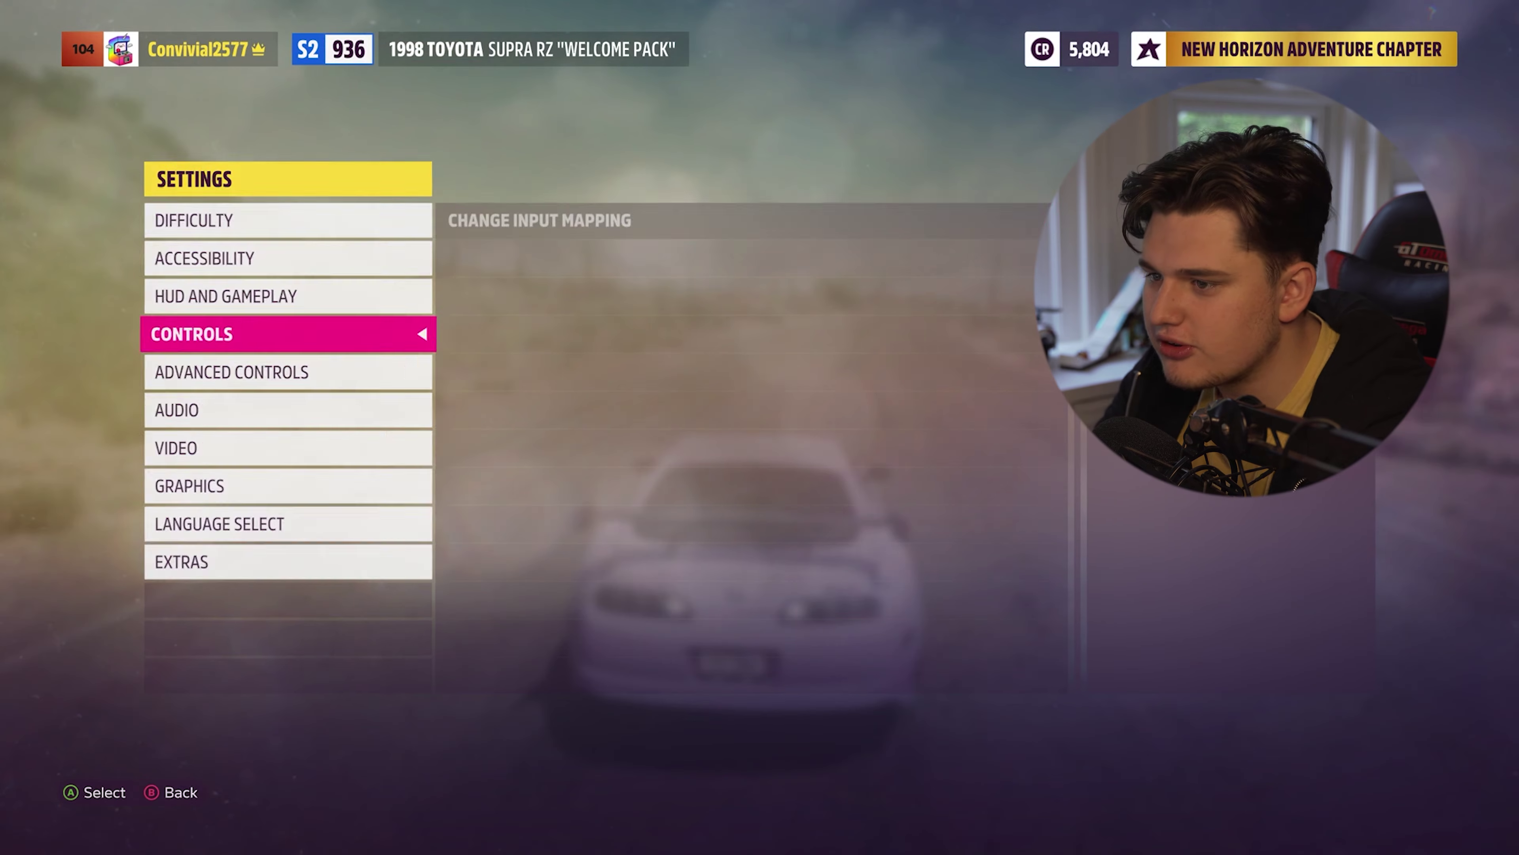
{"action": "key", "text": "Escape"}
{"action": "key", "text": "w"}
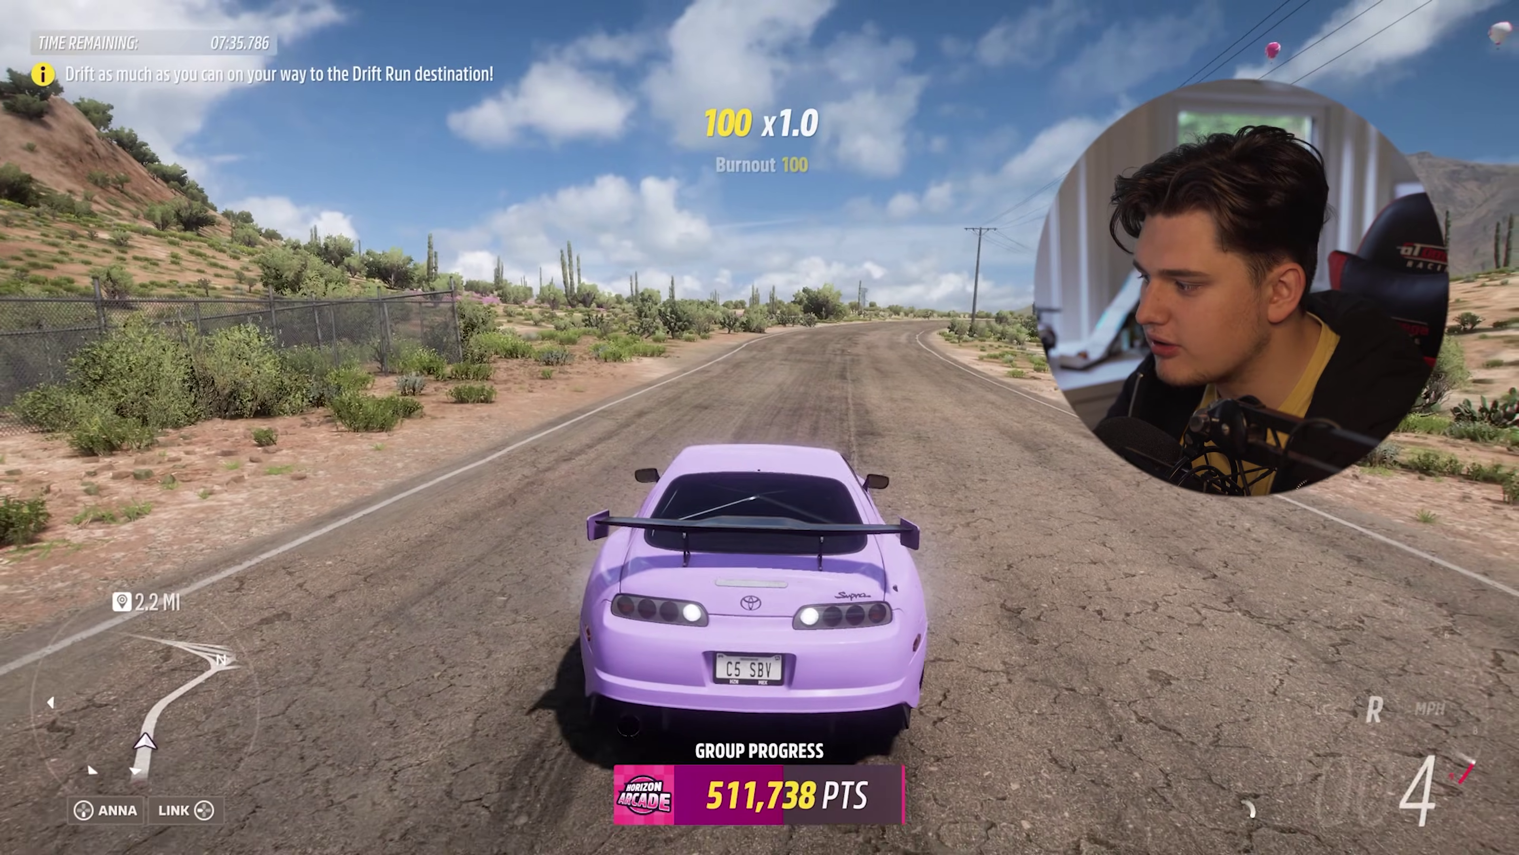